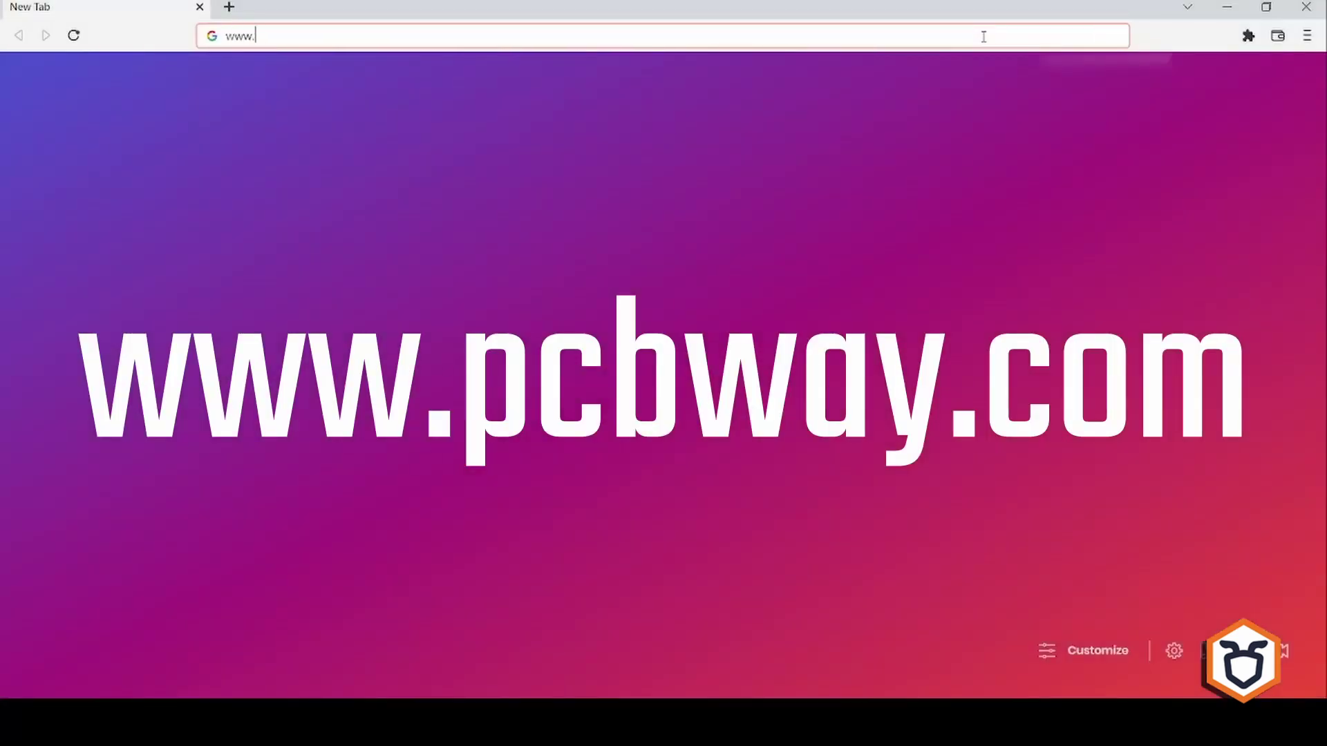
type("com")
Load PCBWay and request a quote for 50 × 50 mm boards, quantity 10
key("Return")
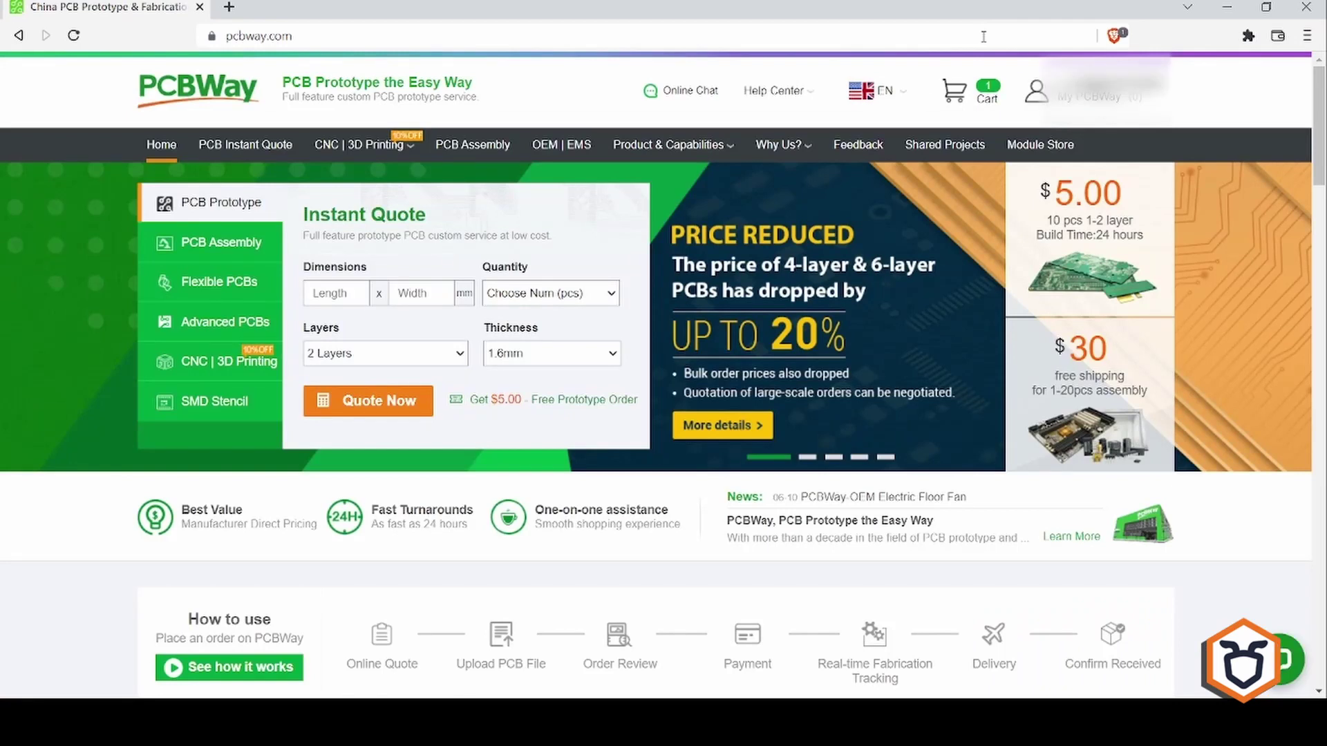
left_click(327, 294)
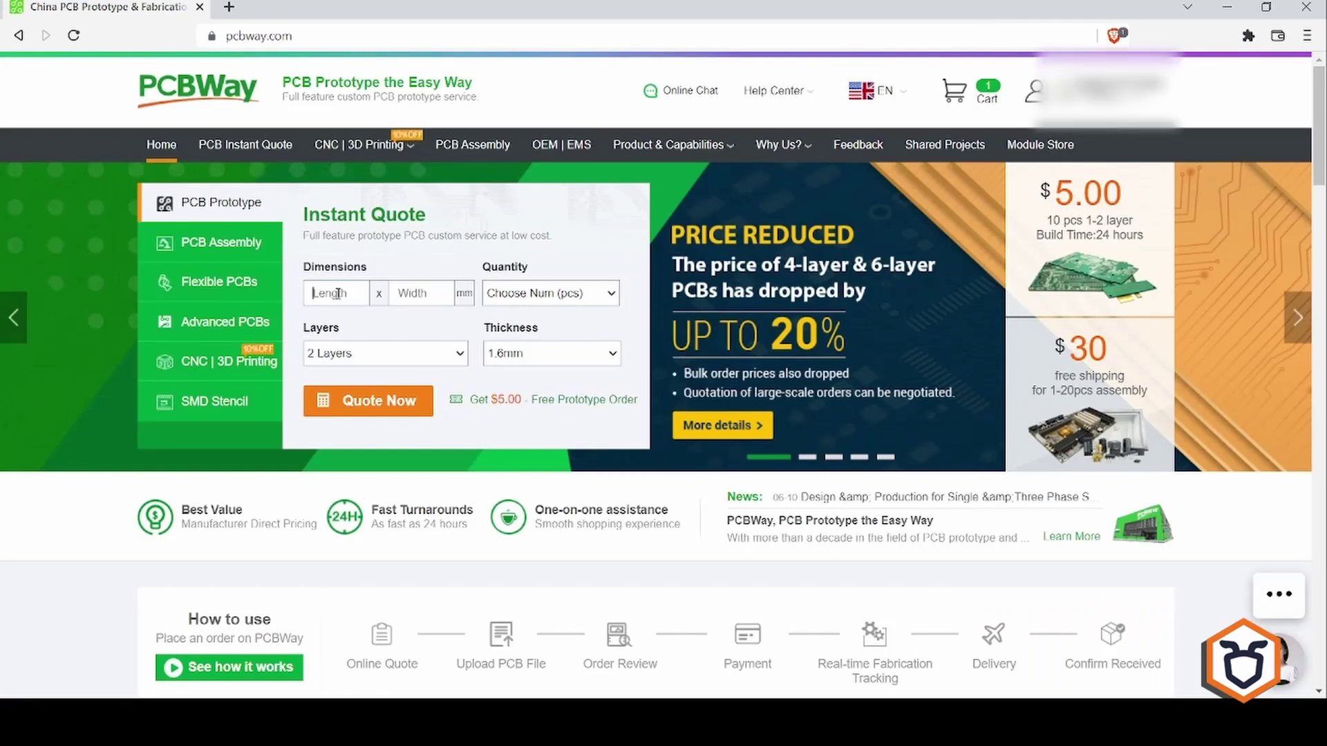
type("50")
left_click(406, 294)
type("50")
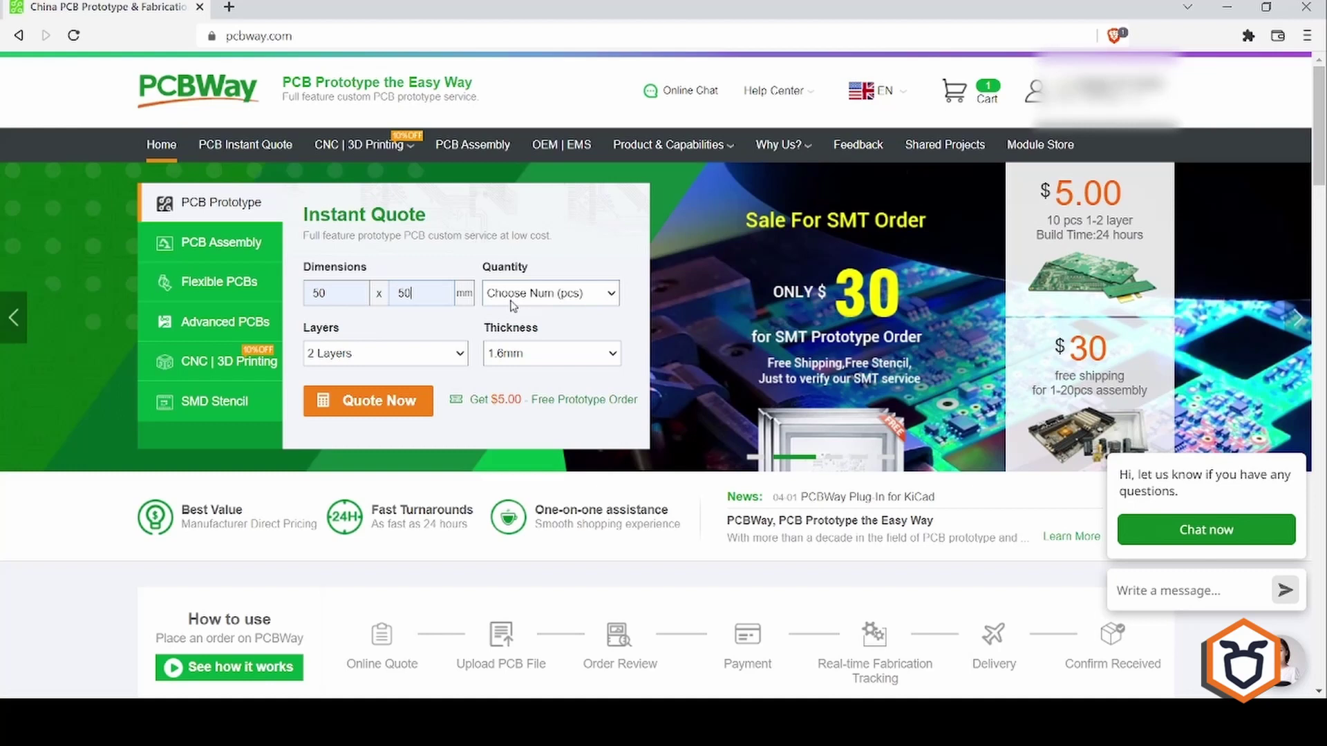
left_click(548, 293)
left_click(539, 344)
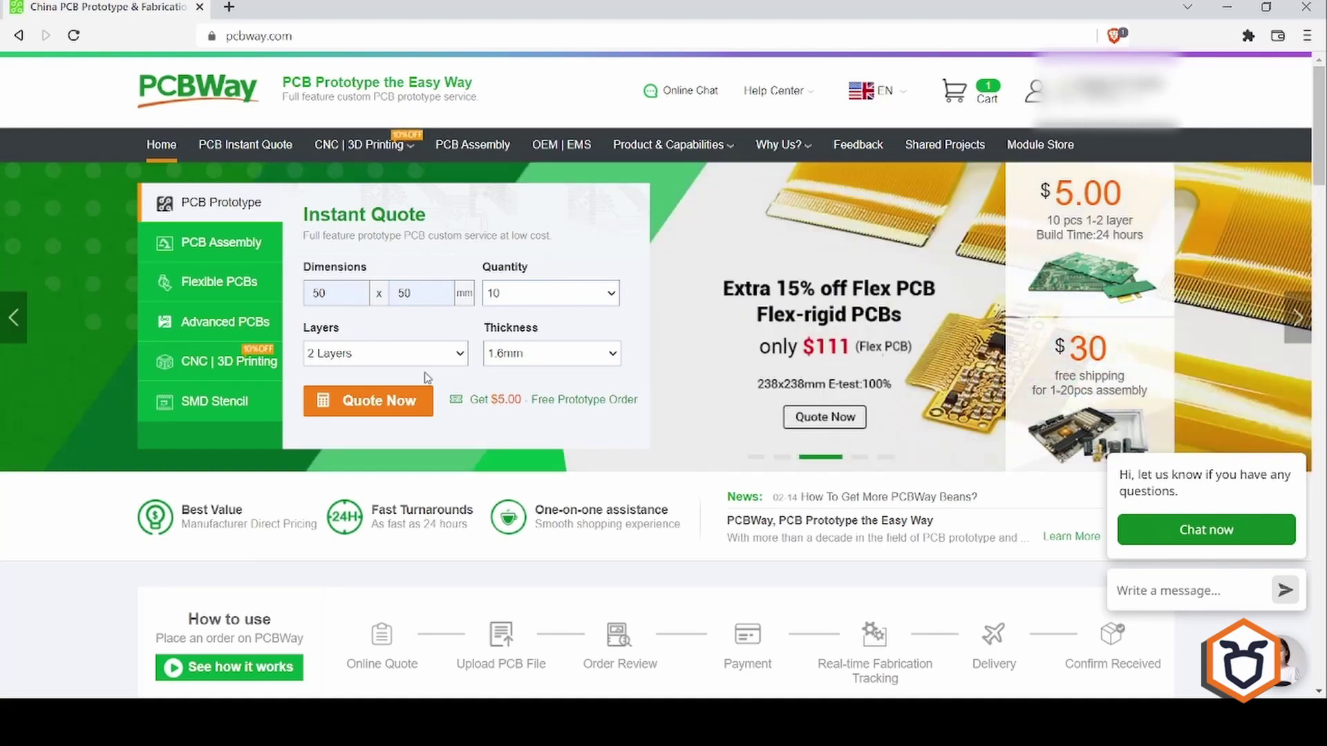
left_click(397, 402)
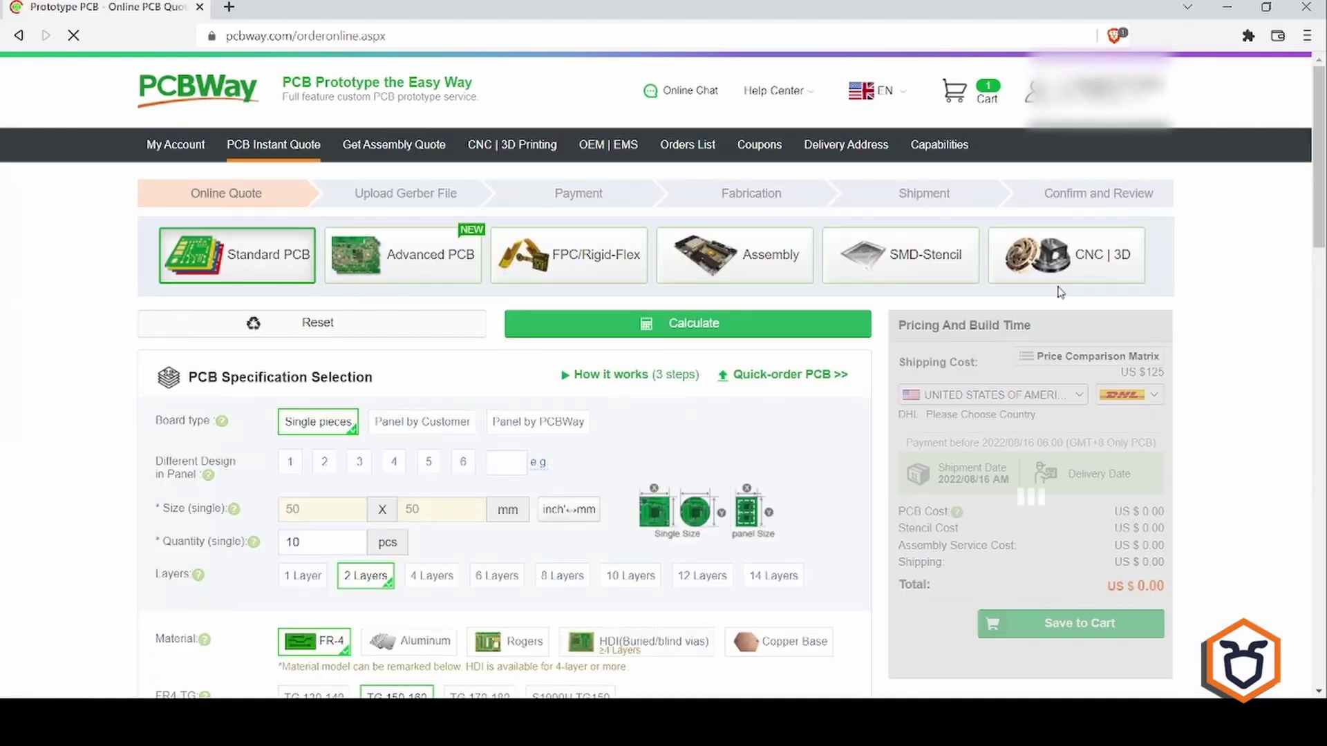
scroll(453, 661, "down", 1)
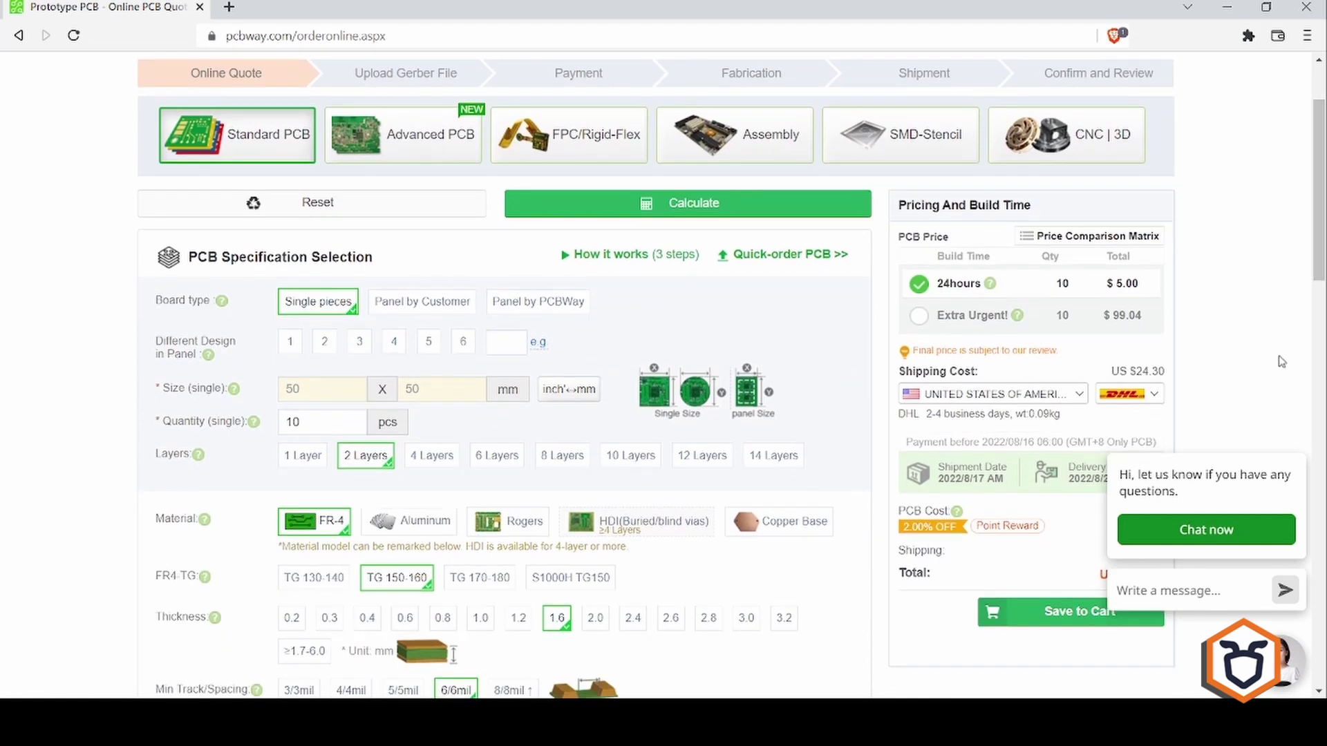
Dismiss the chat popup and set the shipping destination to Italy
left_click(1295, 440)
scroll(1323, 274, "down", 1)
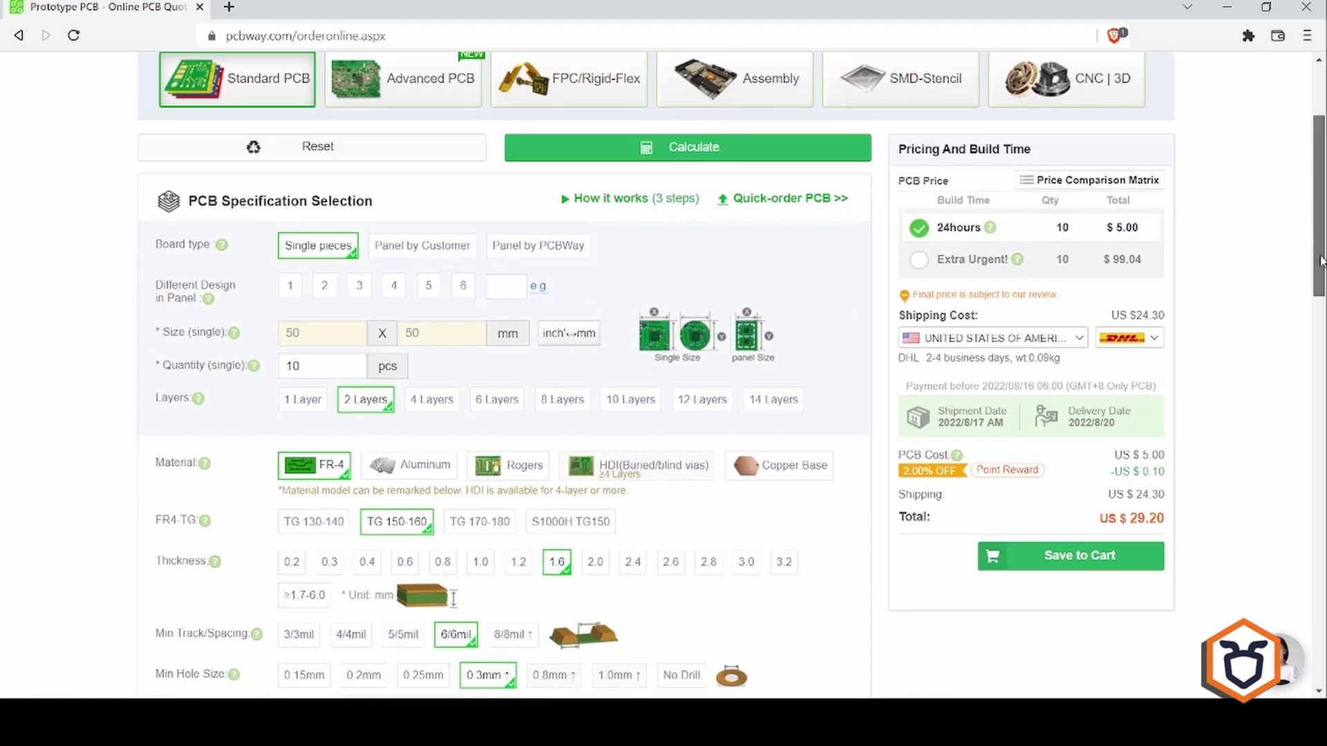
scroll(453, 532, "down", 2)
scroll(454, 532, "down", 2)
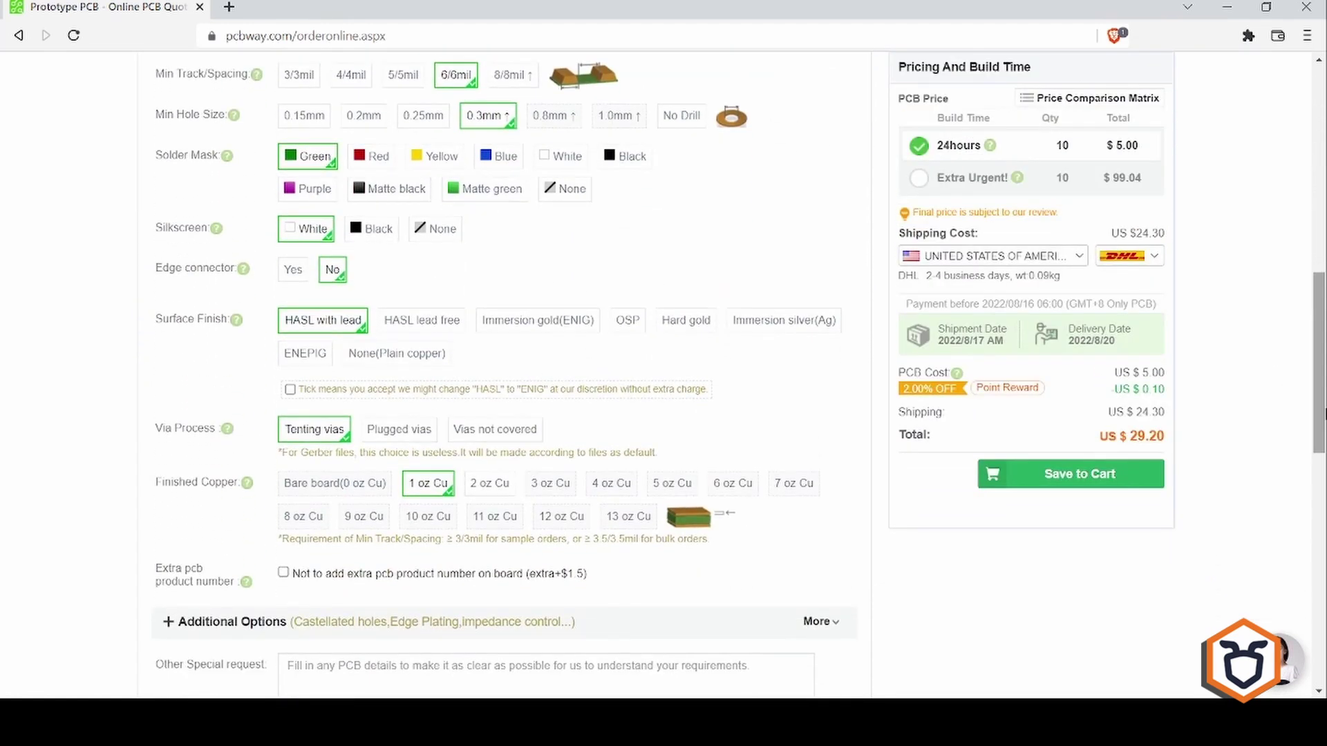
left_click(1056, 262)
left_click(518, 186)
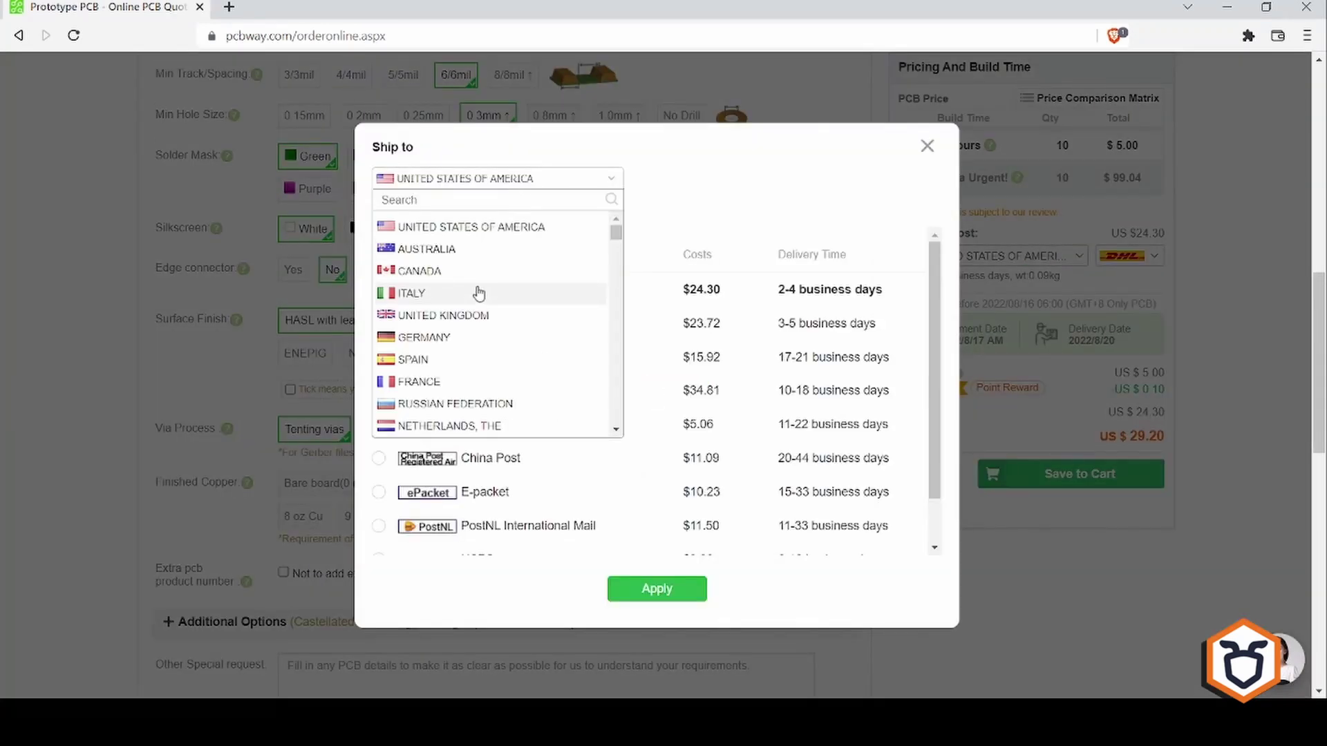
left_click(474, 294)
left_click(672, 591)
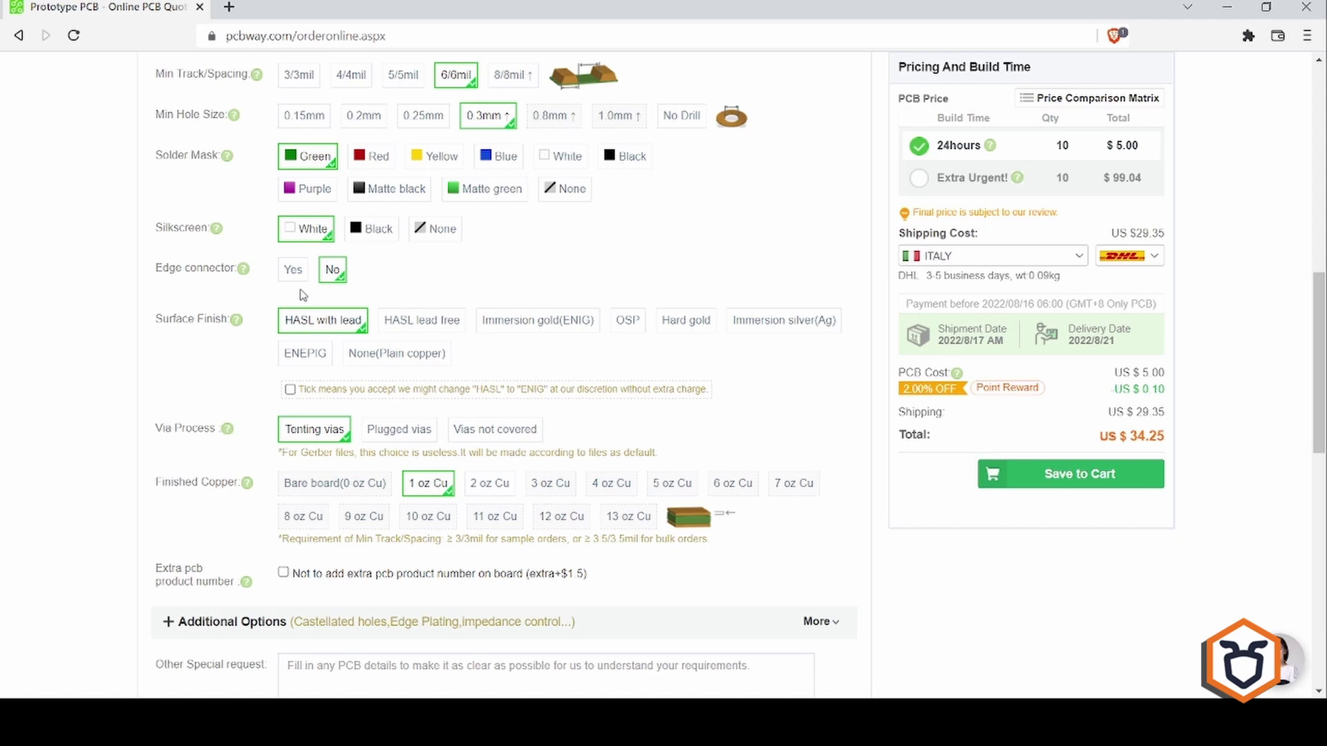
Choose a red solder mask, recalculate the price, and save the boards to the cart
left_click(382, 161)
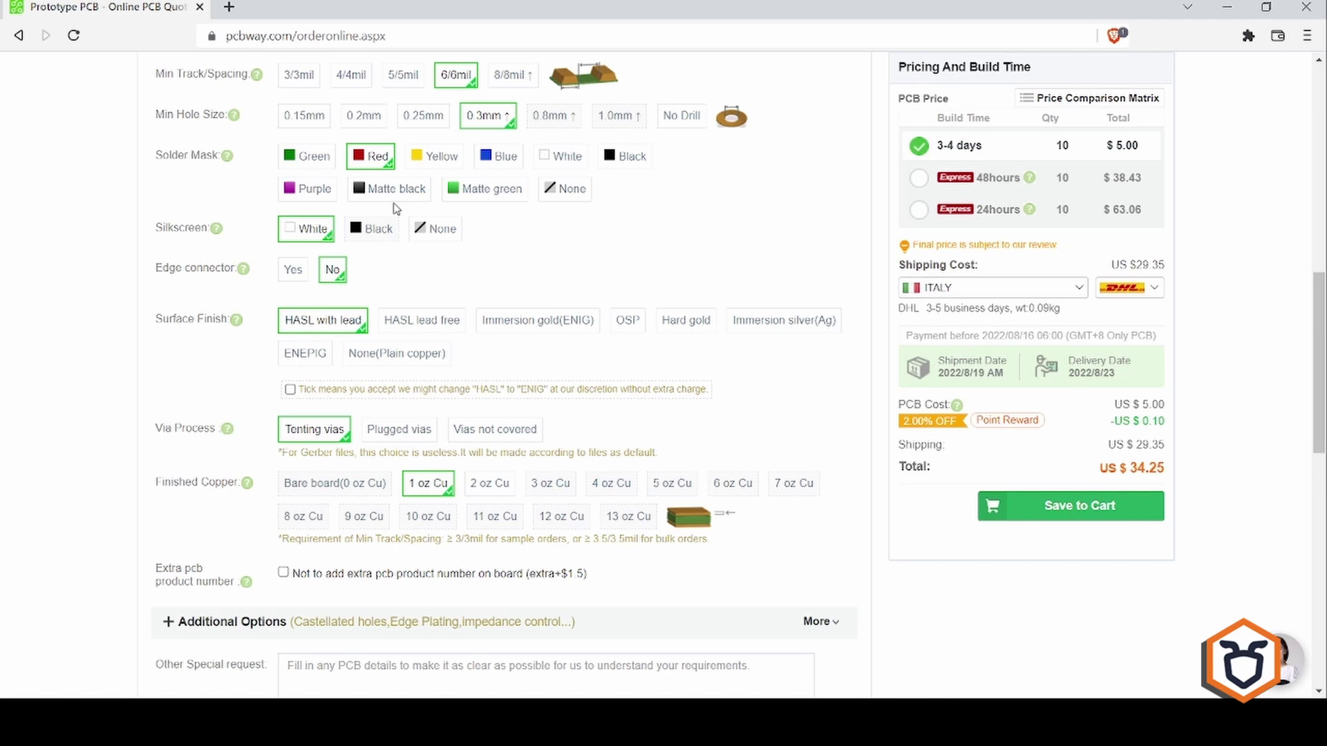
scroll(524, 224, "down", 5)
left_click(741, 469)
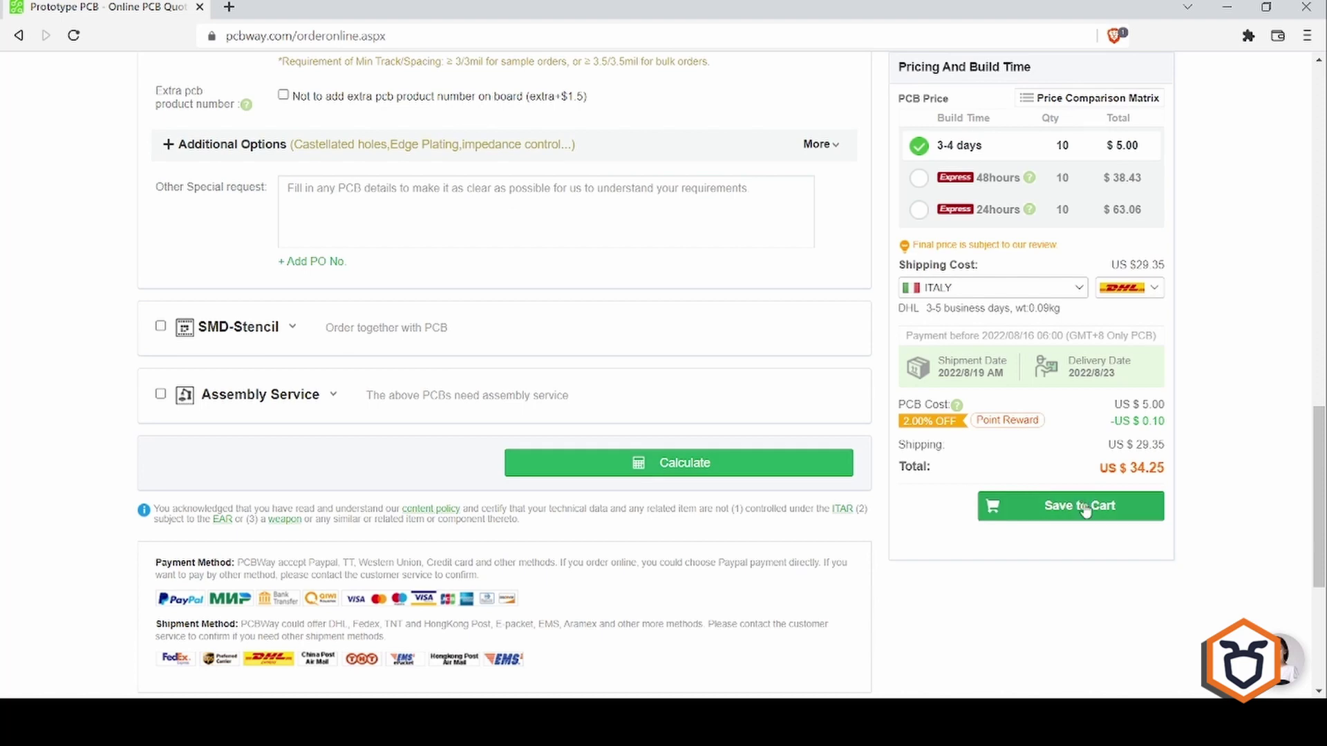
left_click(1085, 510)
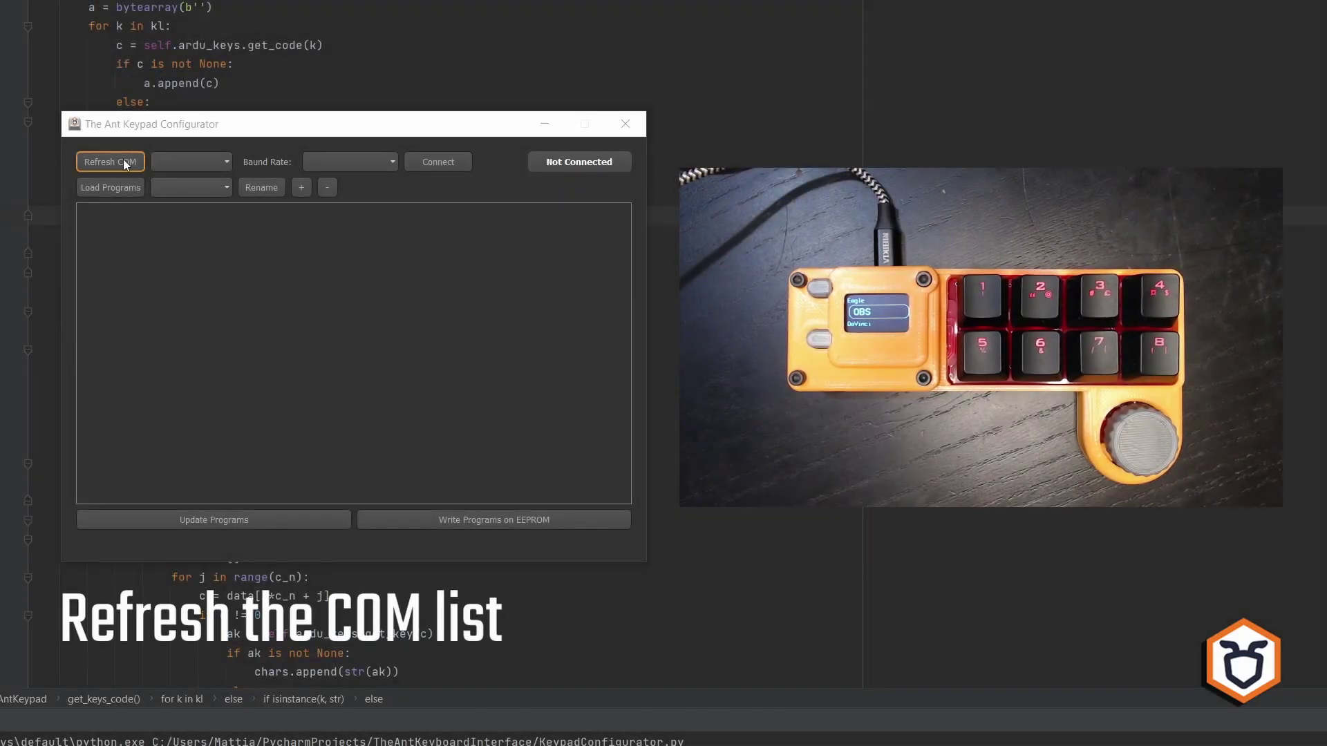
Connect over COM6 at 115200 baud and load the keypad's presets, showing Eagle's shortcuts
left_click(123, 163)
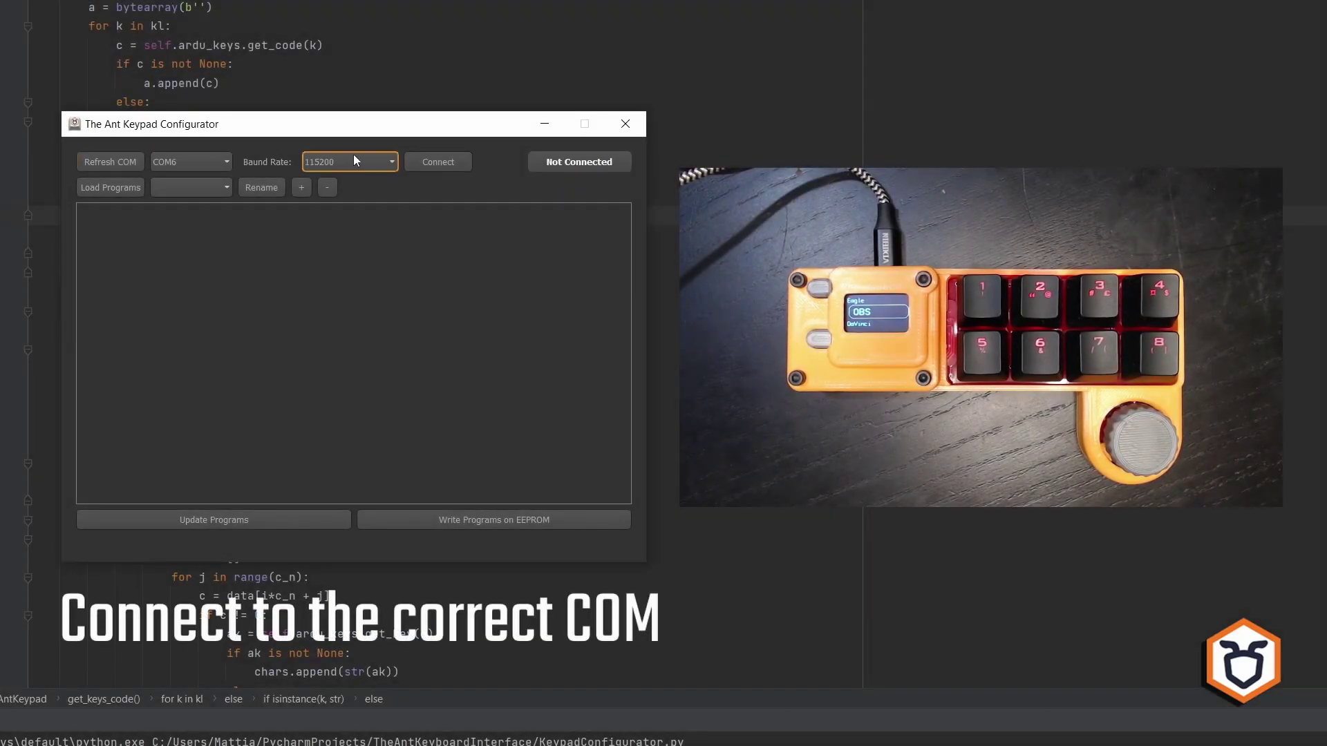
left_click(415, 159)
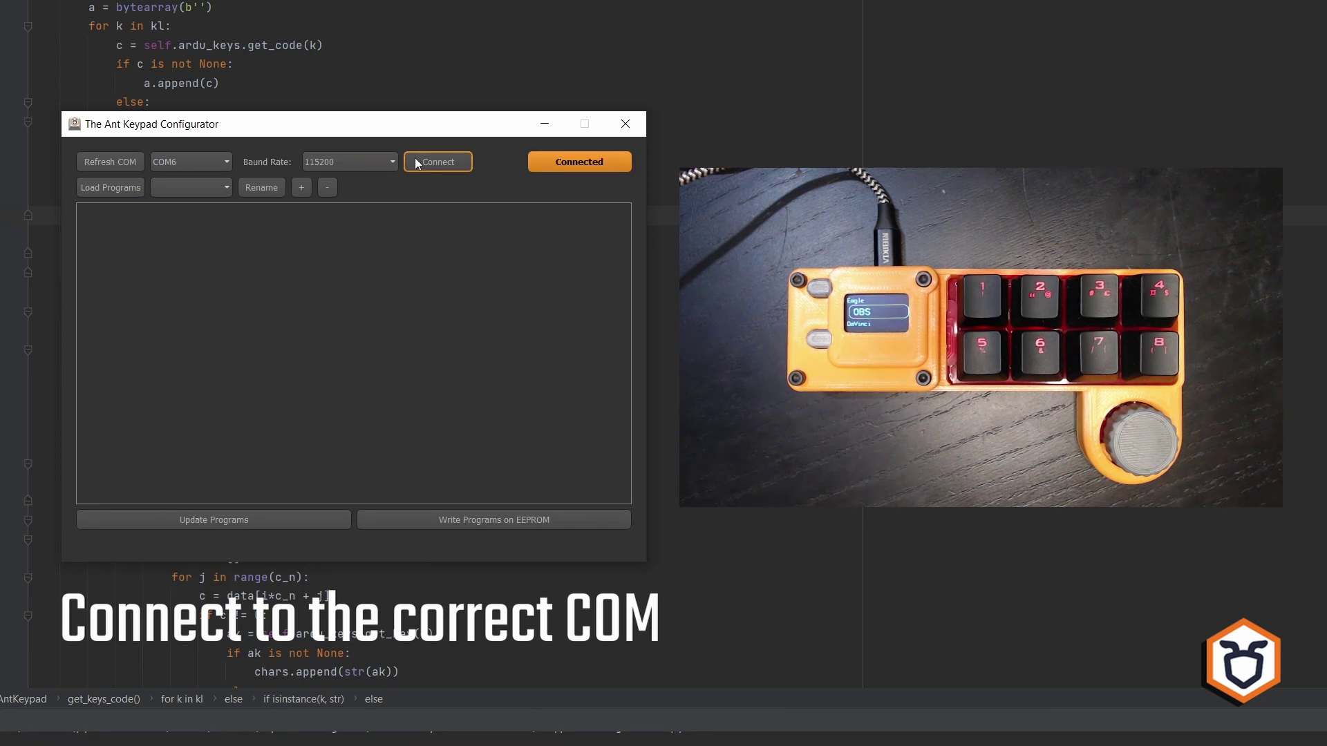
left_click(114, 194)
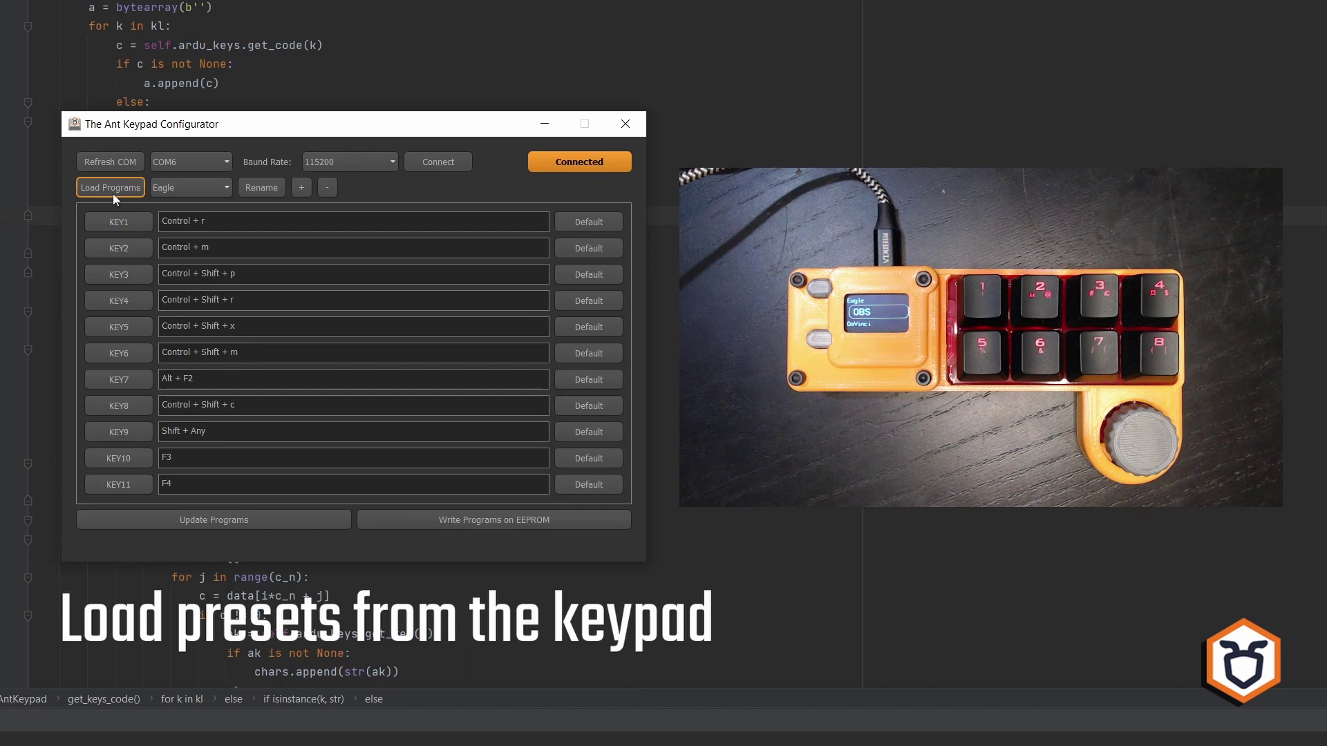
Switch the program selection to the OBS preset
left_click(204, 194)
left_click(201, 208)
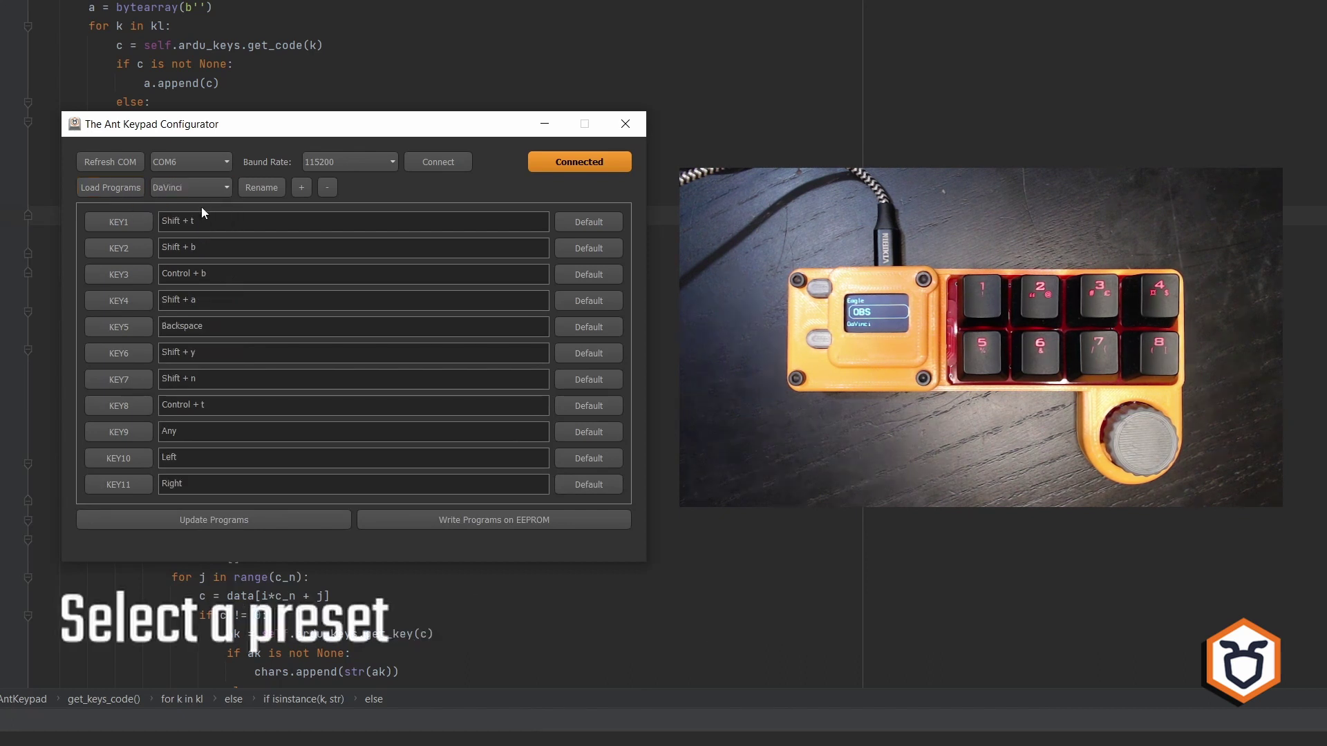
left_click(203, 188)
left_click(203, 226)
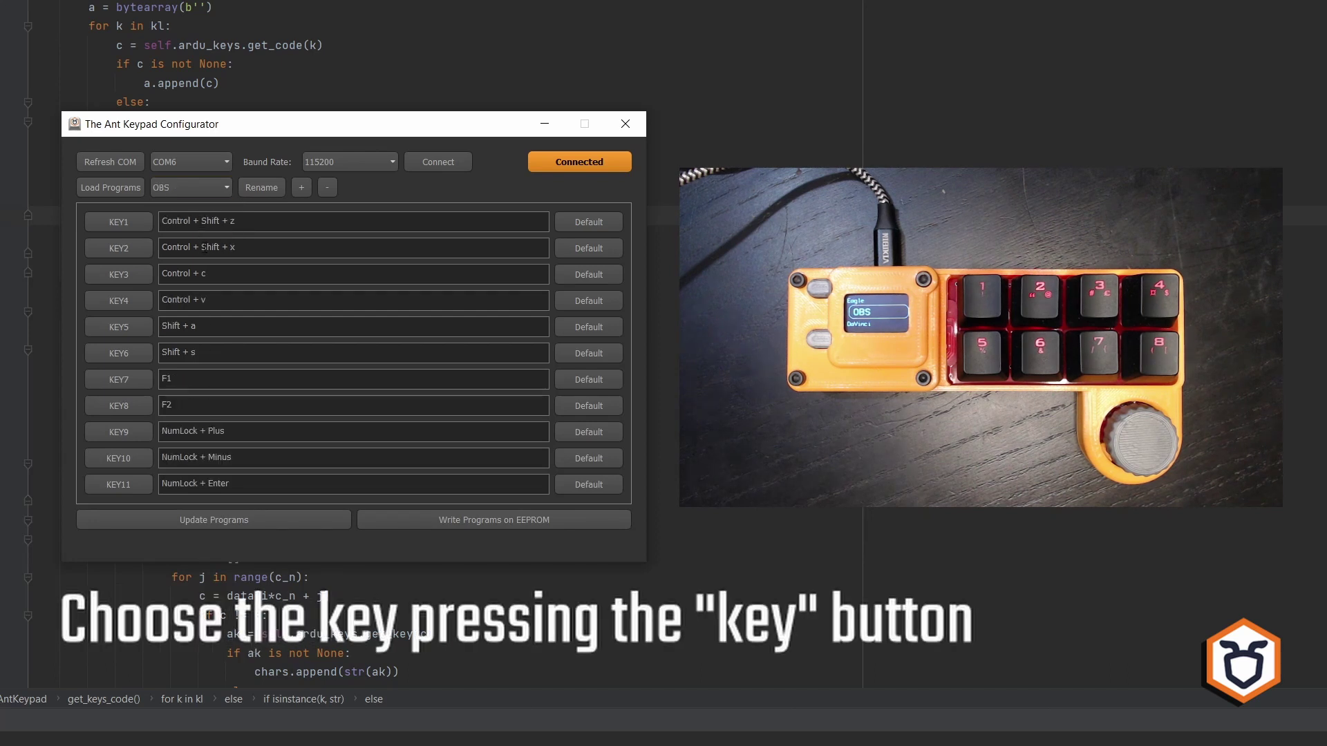
Remap OBS keys: KEY1 Shift + l, KEY2 Control + k, KEY7 Tab, KEY8 Backspace
left_click(126, 228)
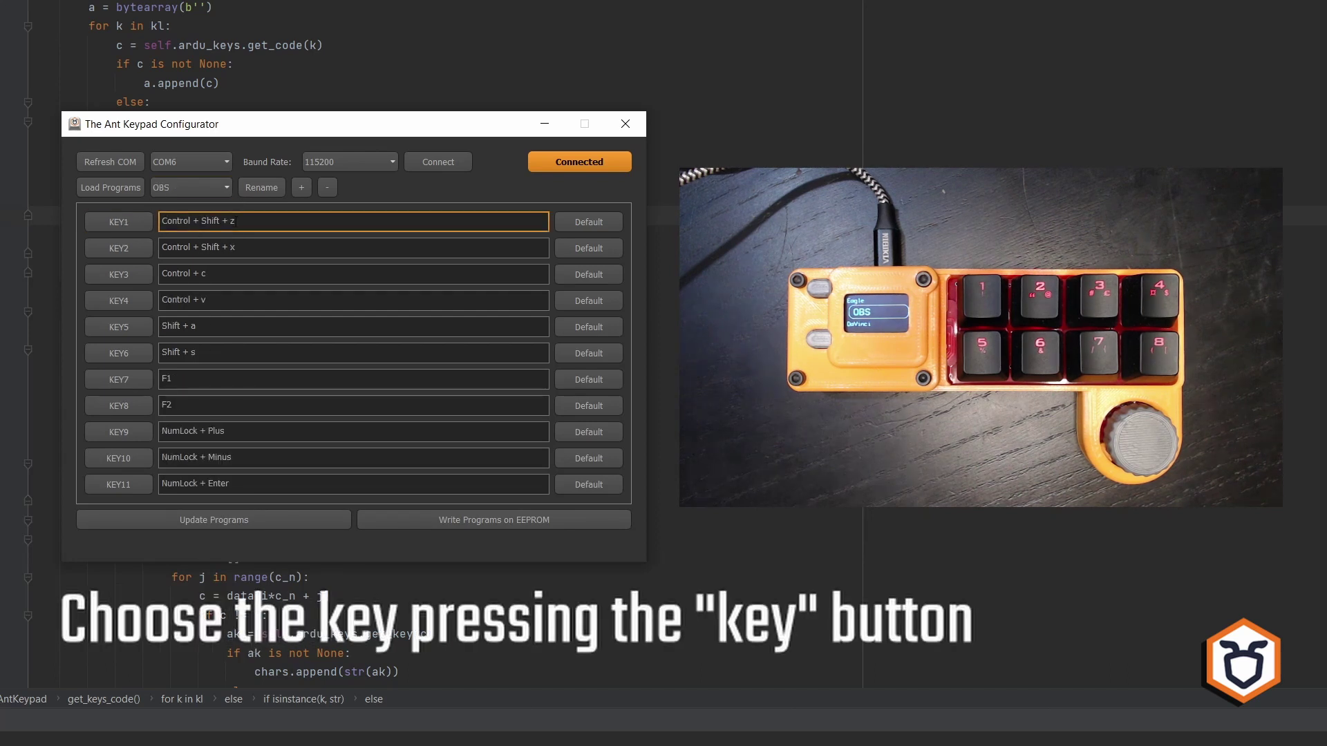
key("shift")
type("Shift + l")
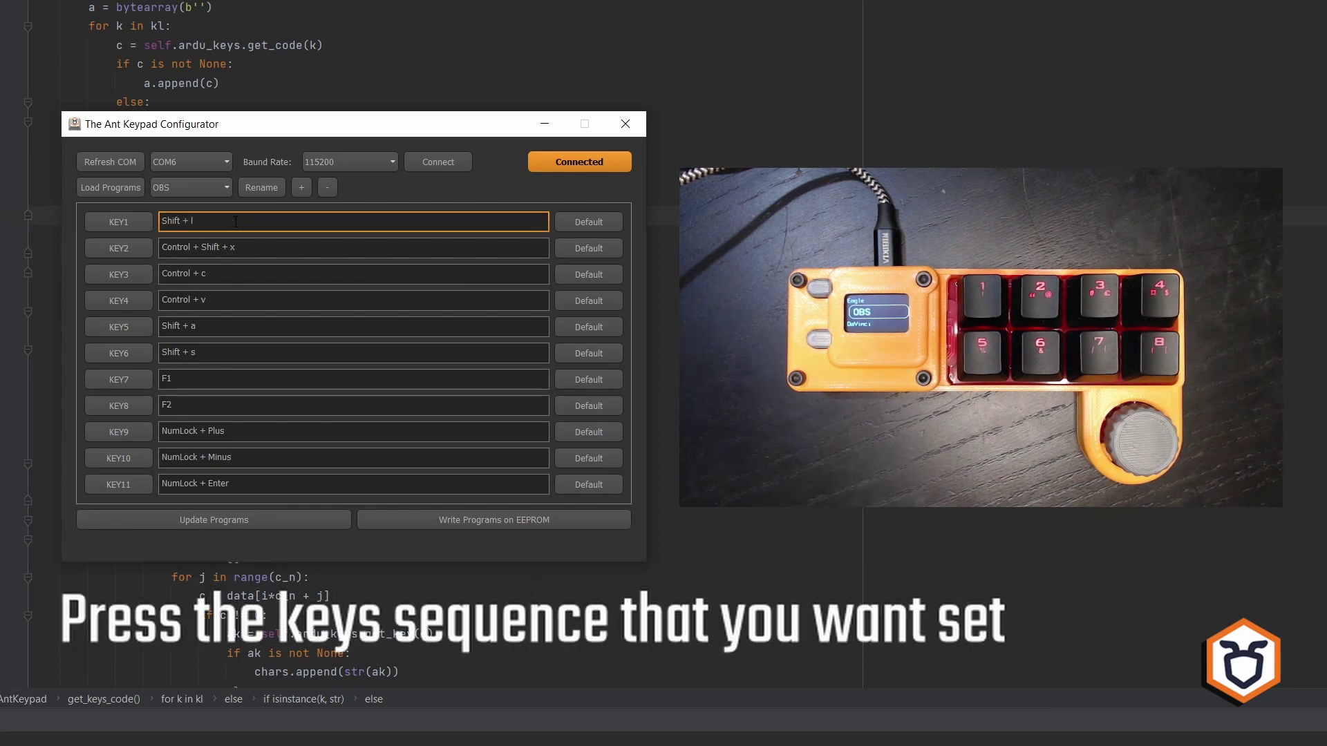
left_click(127, 249)
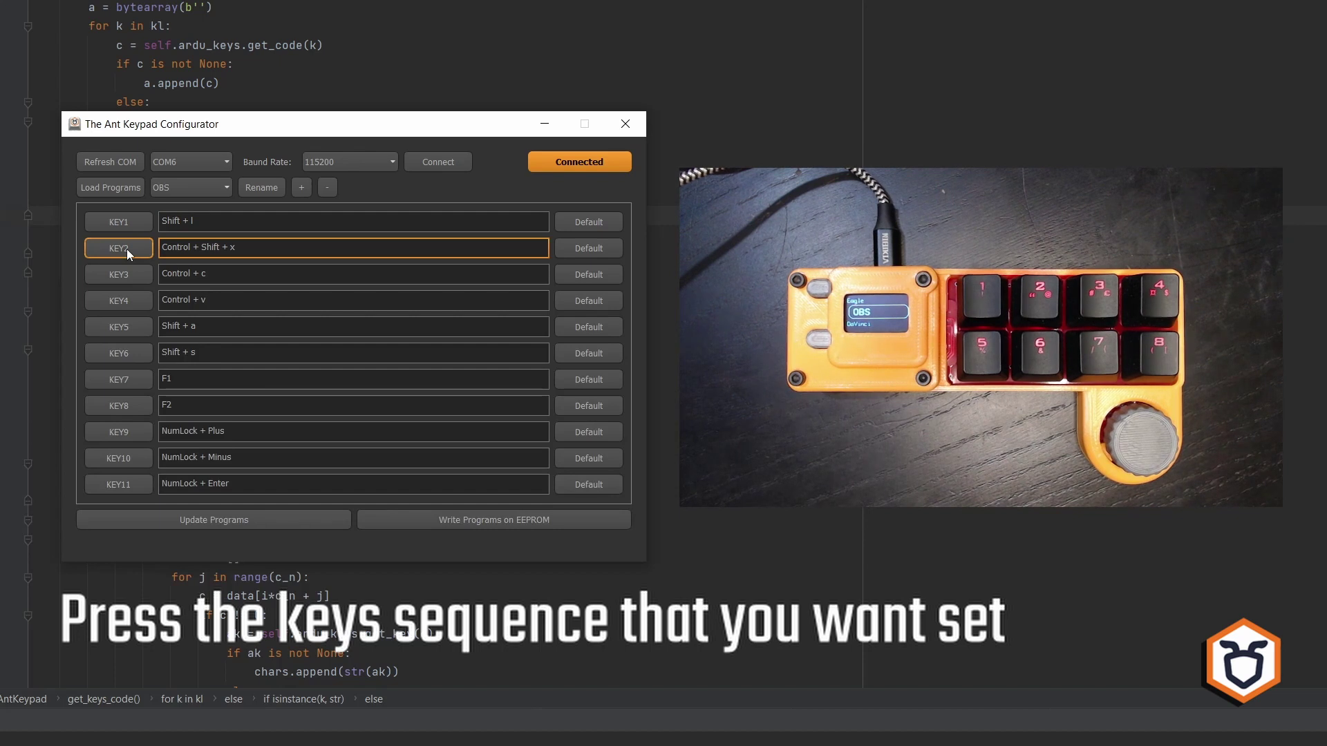
key("ctrl")
type("k")
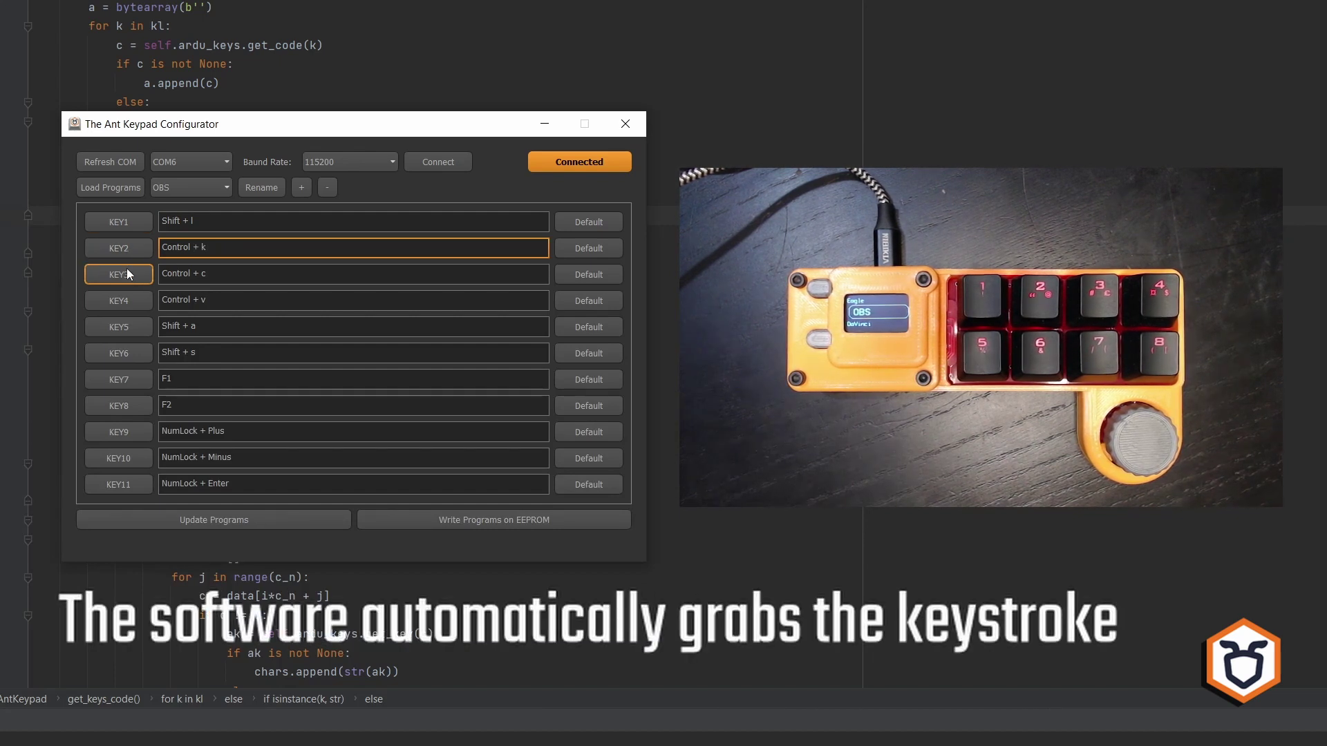
left_click(131, 384)
type("Tab")
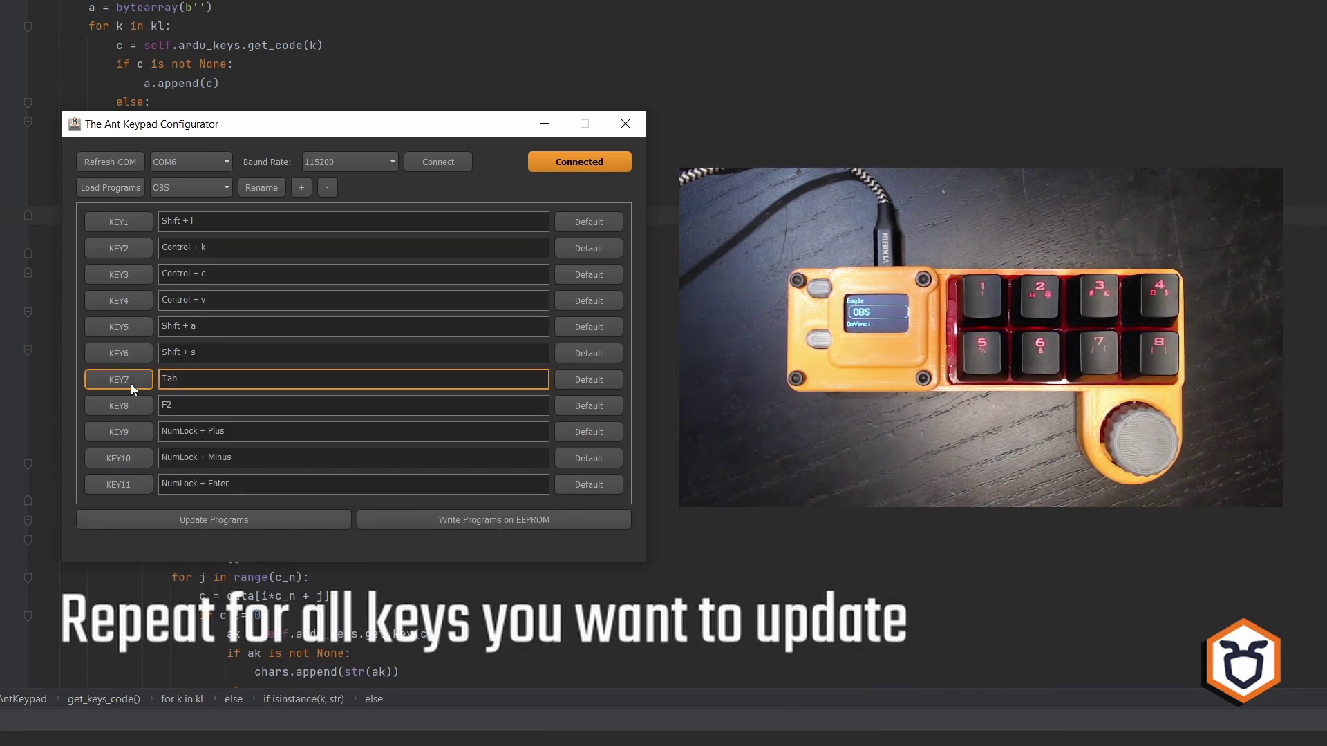
left_click(131, 403)
key("BackSpace")
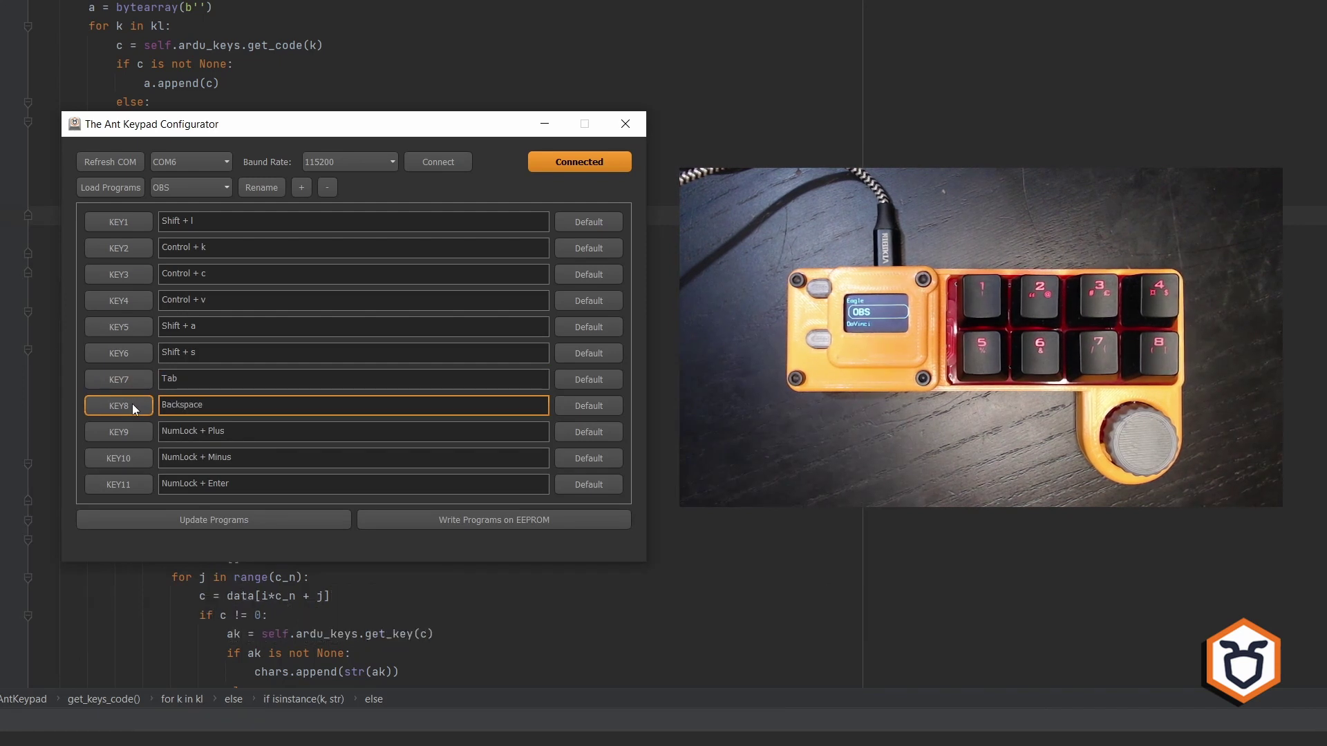
Upload the updated presets, including the remapped OBS preset, with Update Programs
left_click(183, 516)
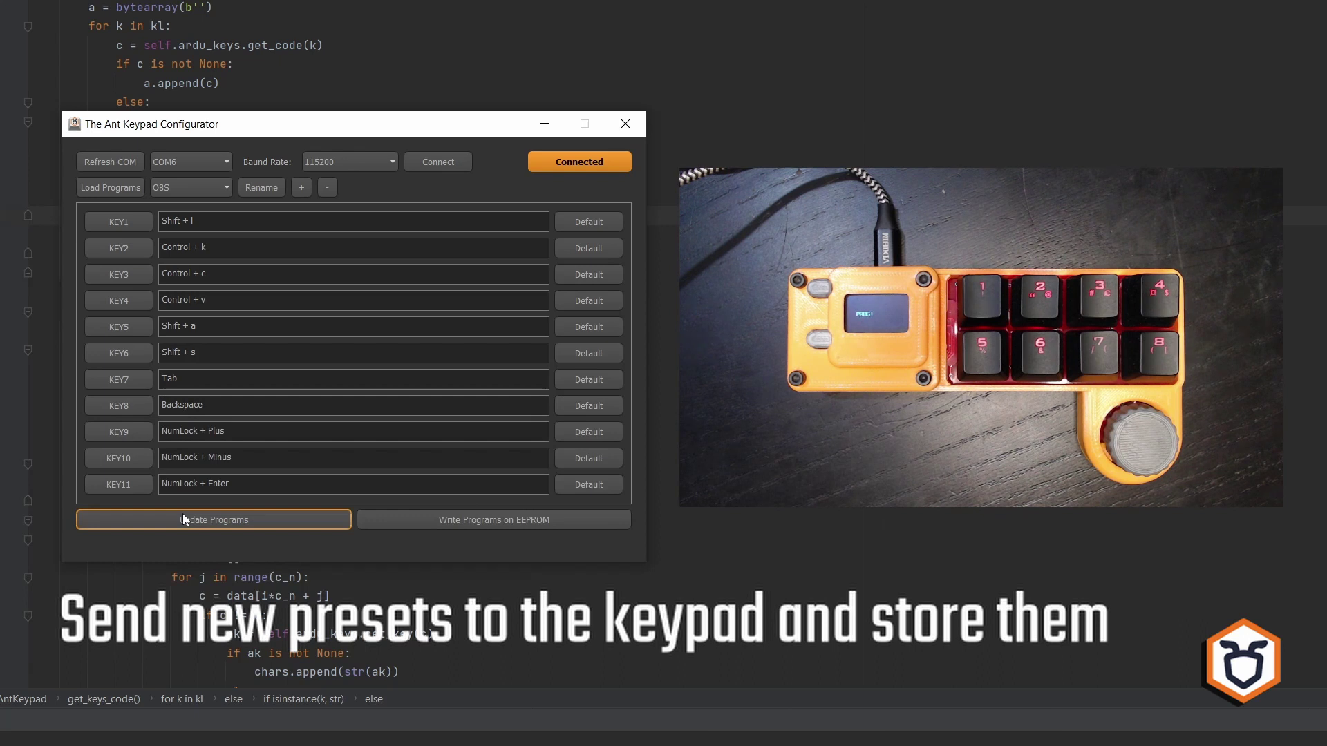